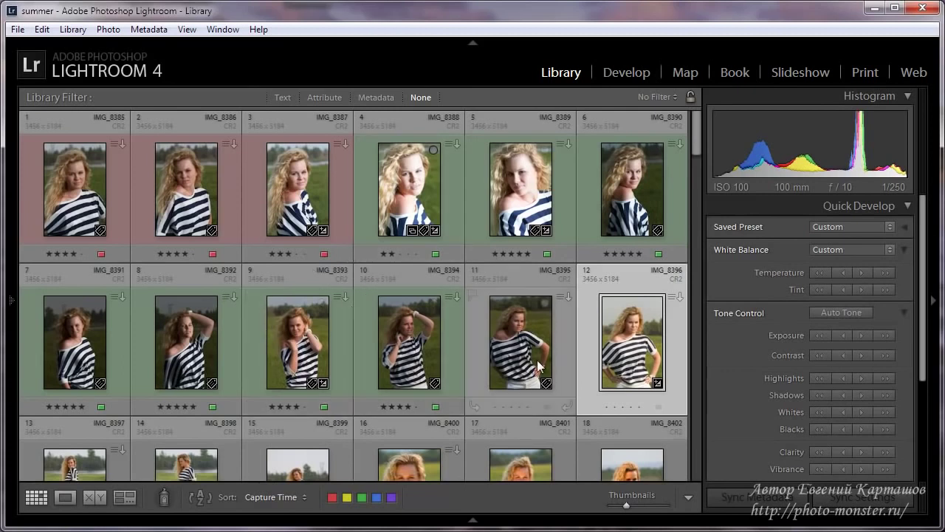
- Open the Export dialog for the single selected photo, then close it without exporting
left_click(18, 30)
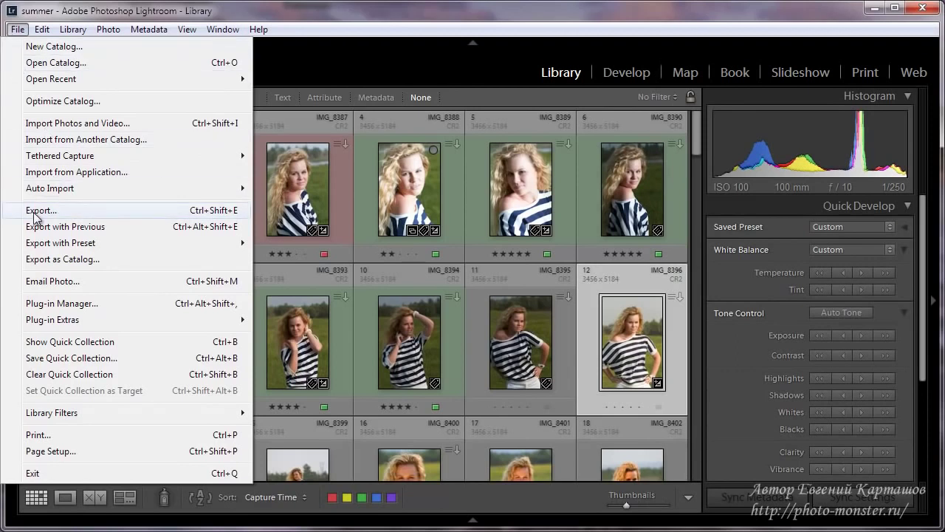
left_click(34, 212)
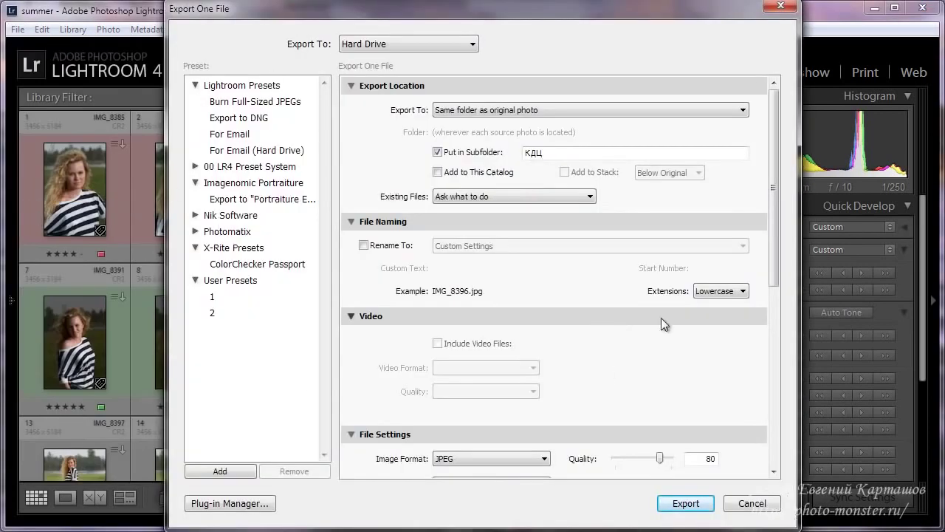
left_click(777, 9)
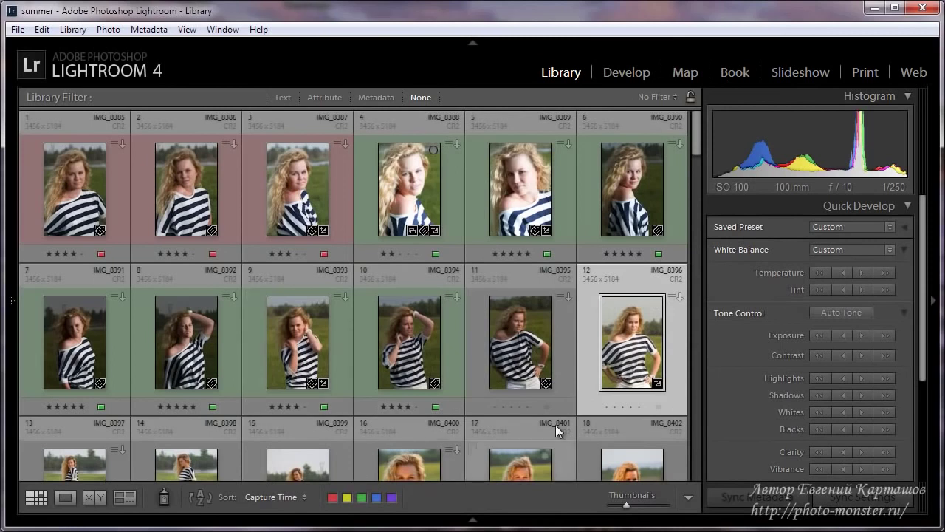
mouse_move(75, 340)
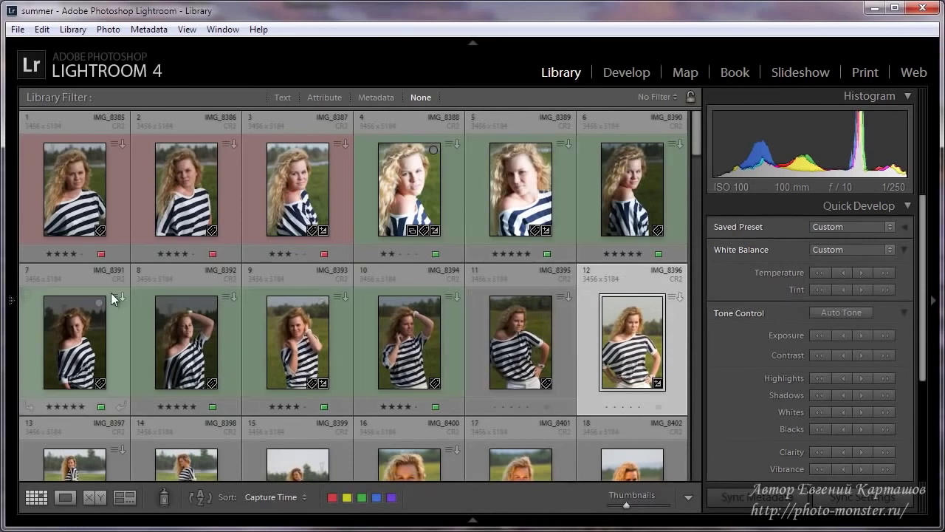
- Add photos 7, 8, 11 (IMG_8395) and 3 (IMG_8387) to the selected photo 12
left_click(77, 336, "ctrl")
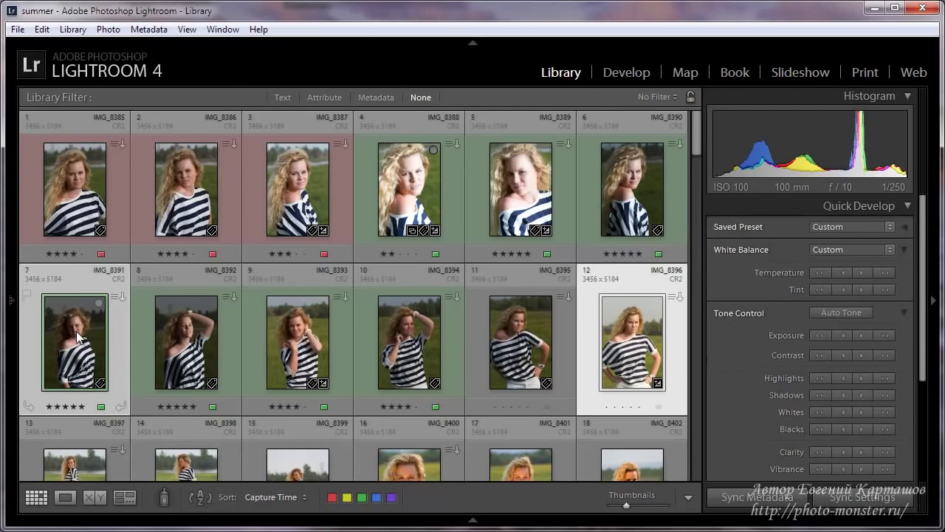
left_click(208, 341, "ctrl")
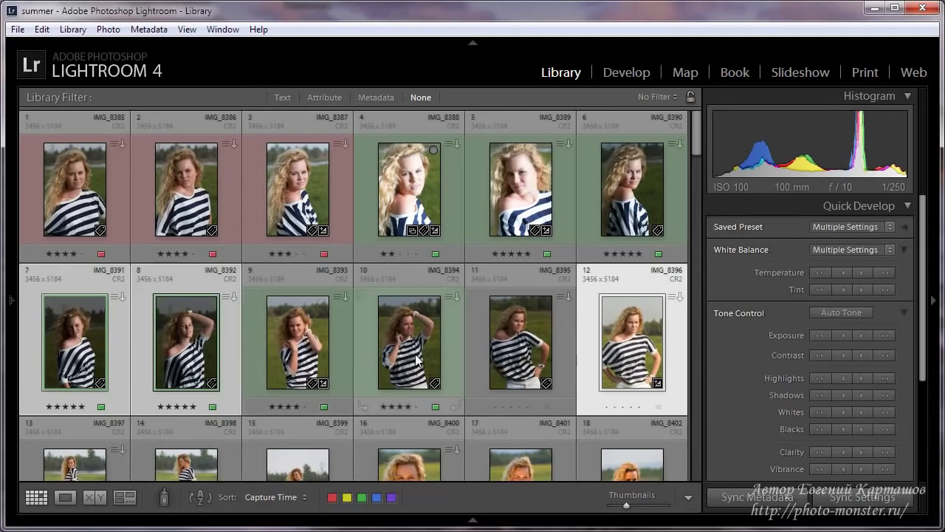
left_click(543, 364, "ctrl")
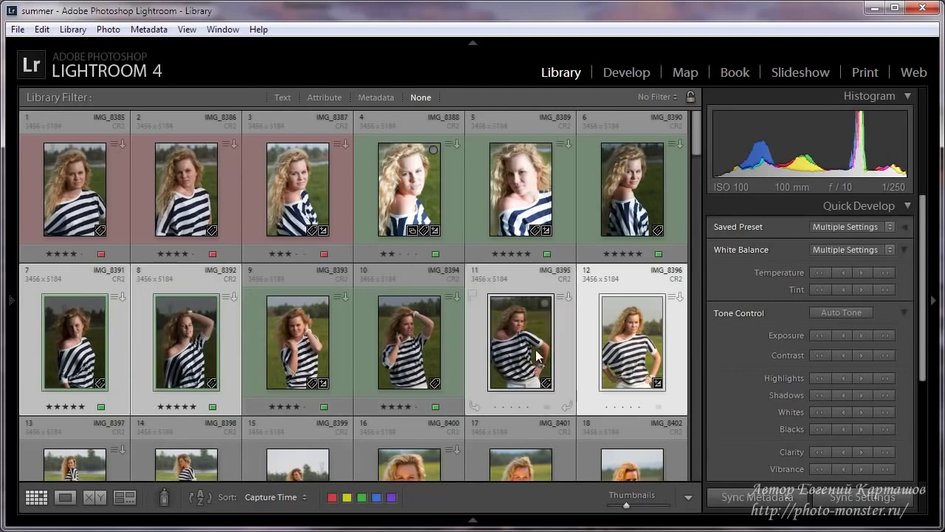
left_click(289, 206, "ctrl")
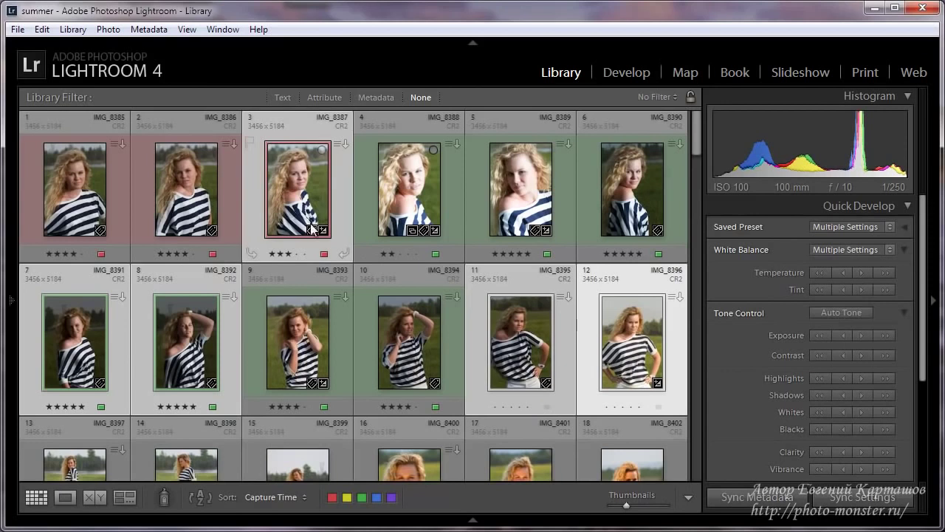
- Bring up File > Export for the five selected photos and start editing the subfolder name
left_click(18, 31)
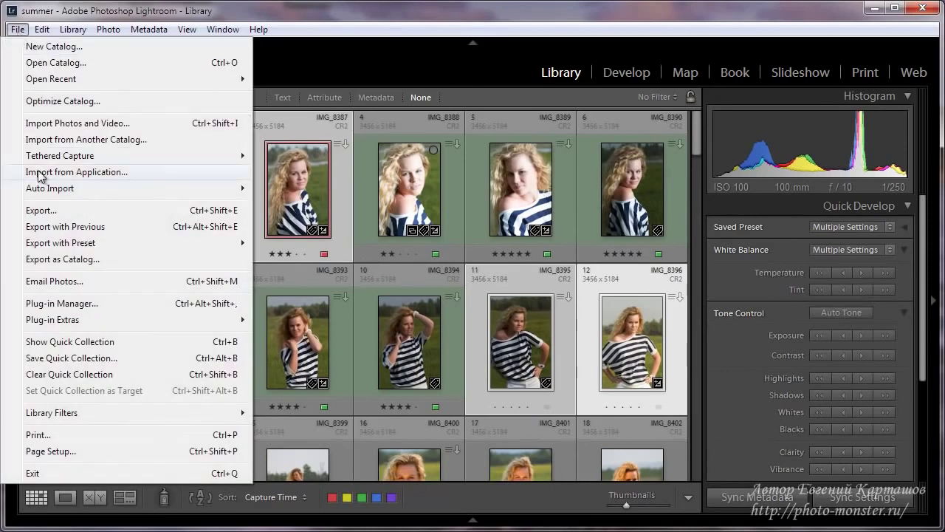
left_click(41, 210)
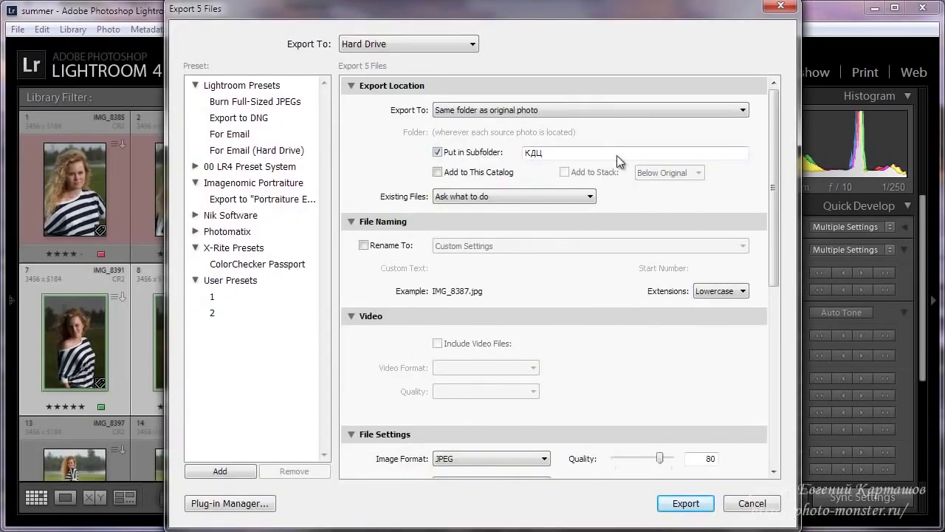
left_click(617, 155)
- Keep exporting beside the originals and rename the subfolder from КДЦ to Summer
left_click(566, 111)
left_click(564, 110)
double_click(550, 154)
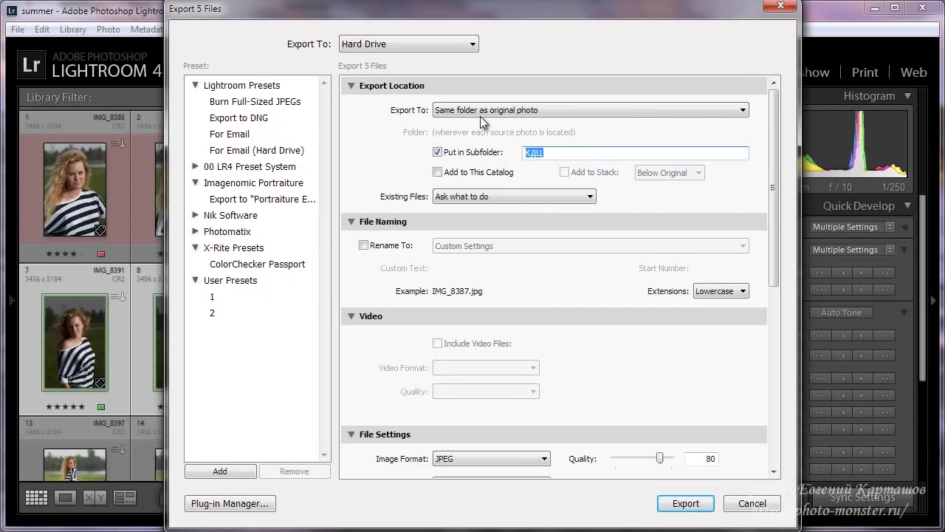
type("Summer")
- Confirm Same folder as original, leave exports out of the catalog, and view existing-file options
left_click(569, 112)
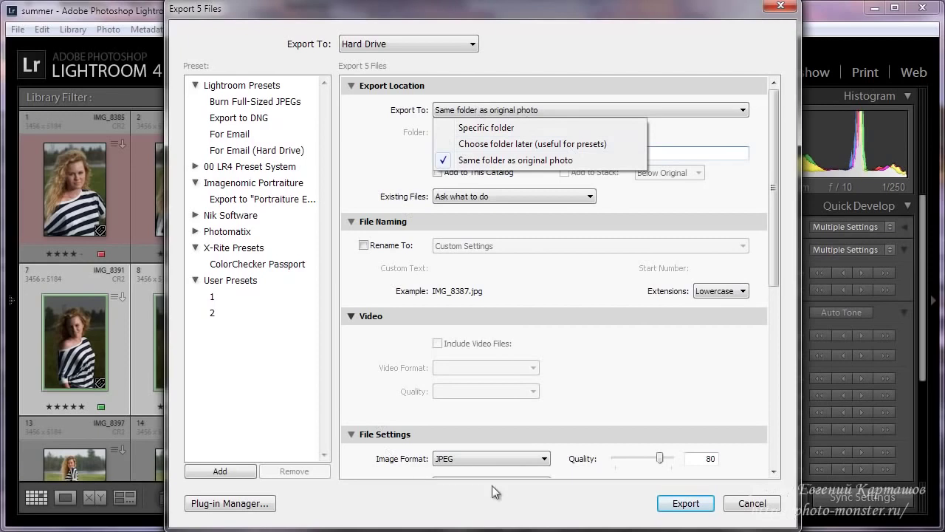
left_click(357, 162)
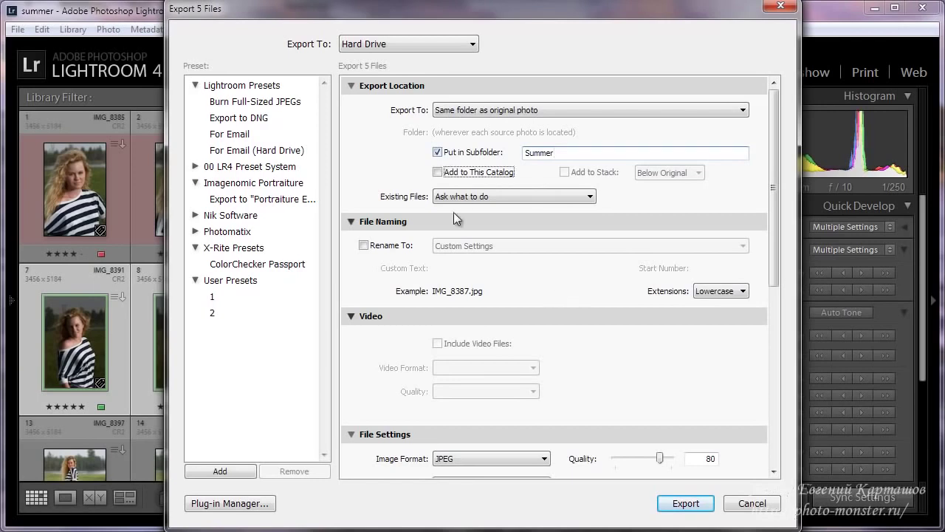
left_click(438, 173)
left_click(438, 173)
left_click(526, 198)
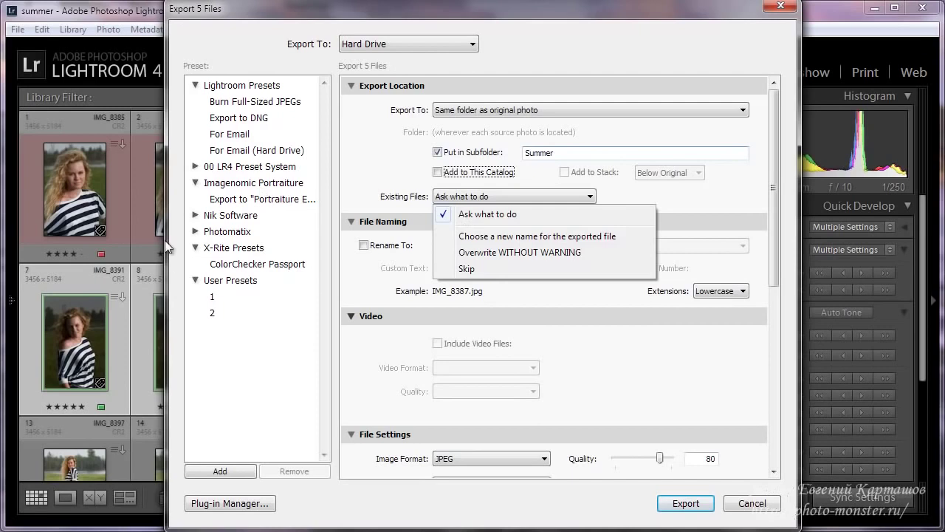
left_click(530, 199)
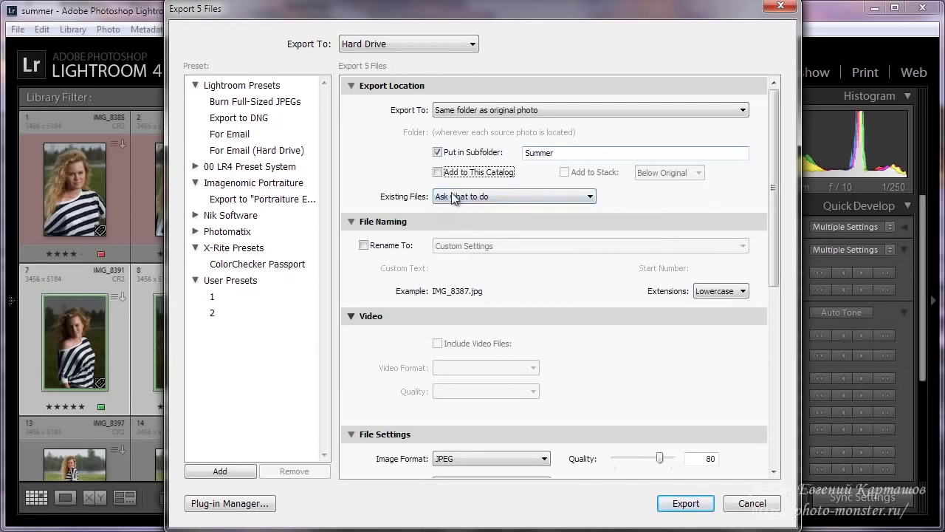
left_click(517, 200)
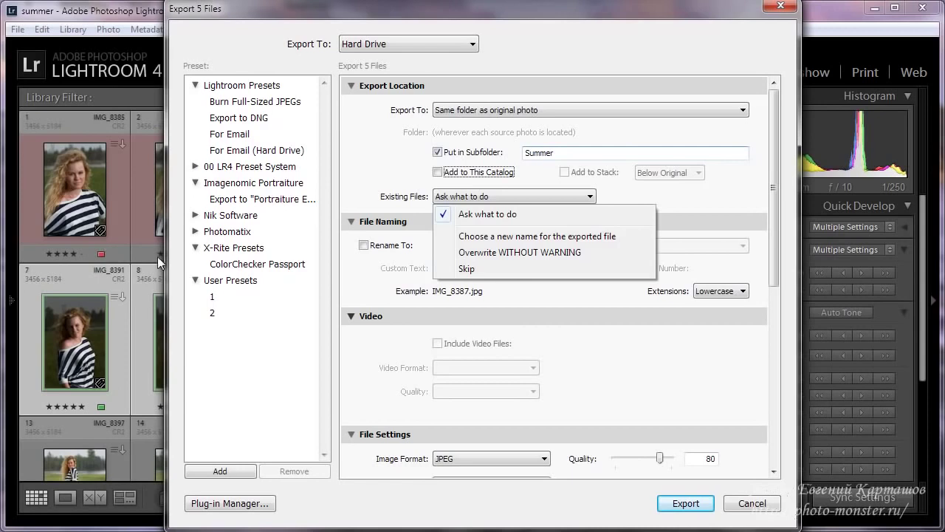
left_click(652, 203)
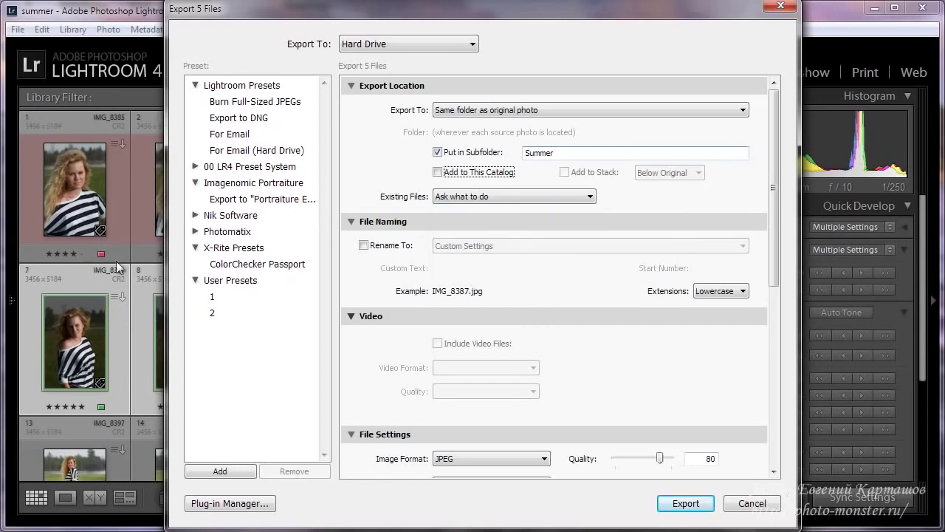
- Leave file renaming off so the exports keep their original file names
scroll(443, 305, "down", 5)
scroll(443, 305, "up", 5)
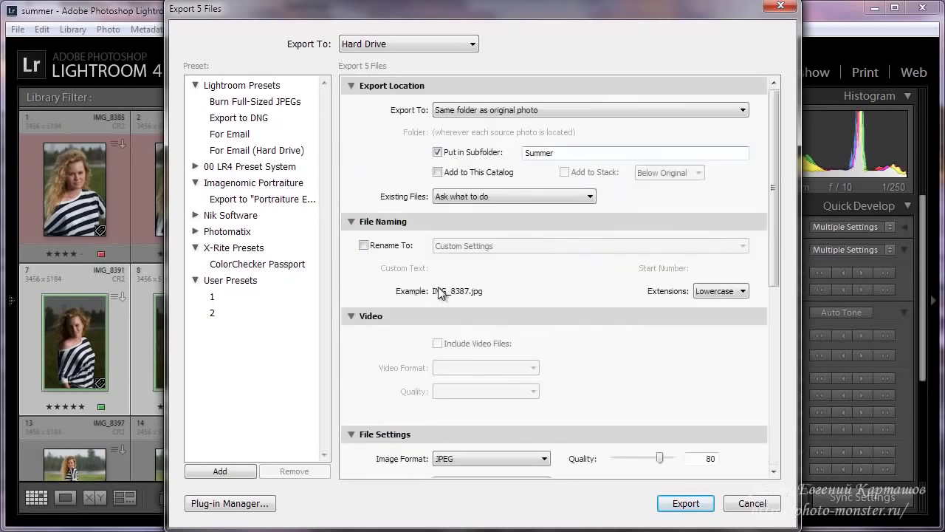
left_click(363, 245)
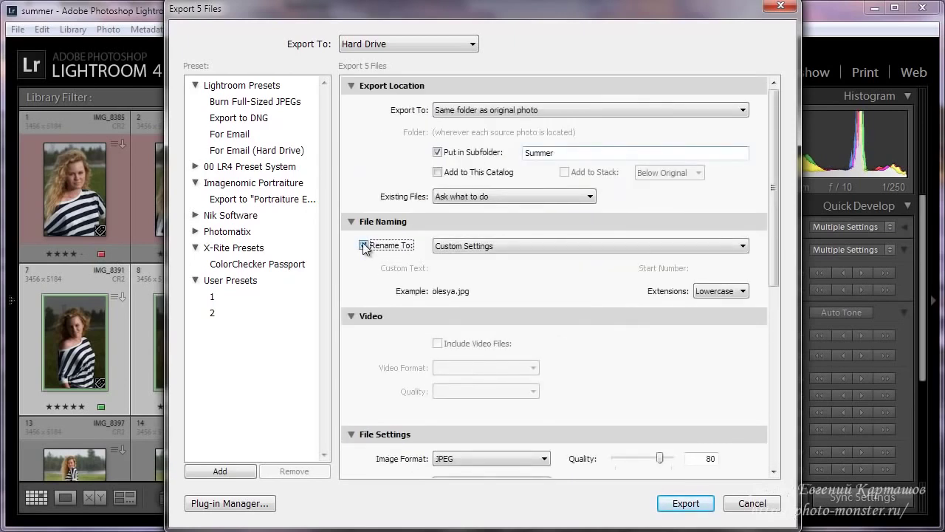
left_click(363, 245)
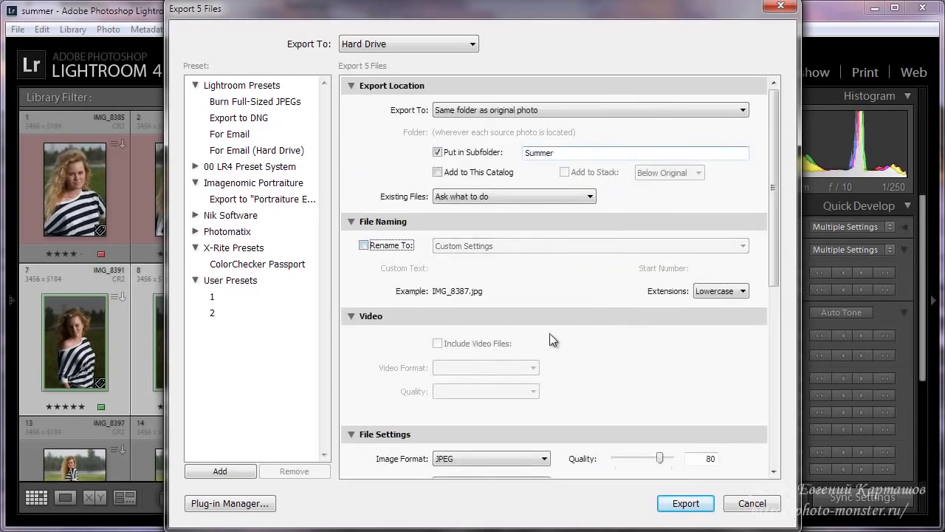
scroll(549, 333, "down", 5)
scroll(546, 334, "up", 5)
scroll(574, 315, "down", 5)
scroll(550, 192, "up", 1)
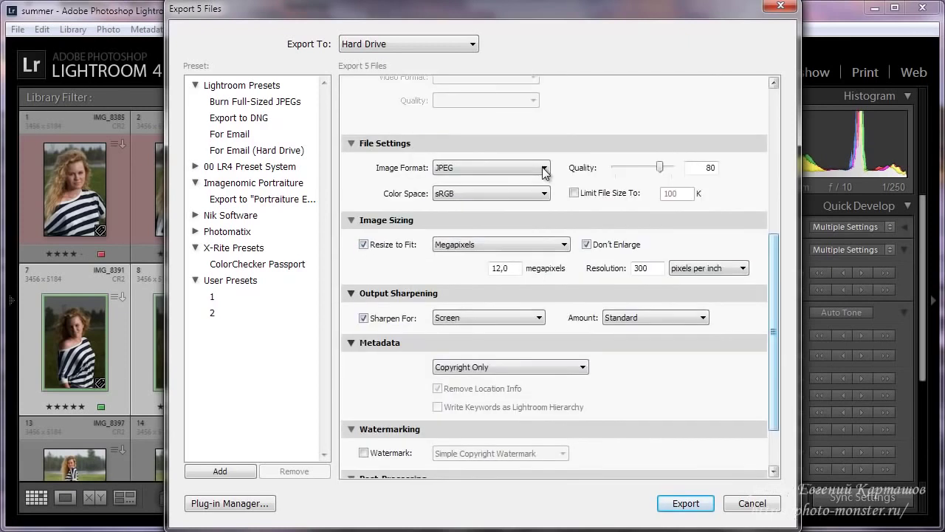
- Keep JPEG at quality 100 in sRGB colour space, with Resize to Fit turned off
left_click(545, 170)
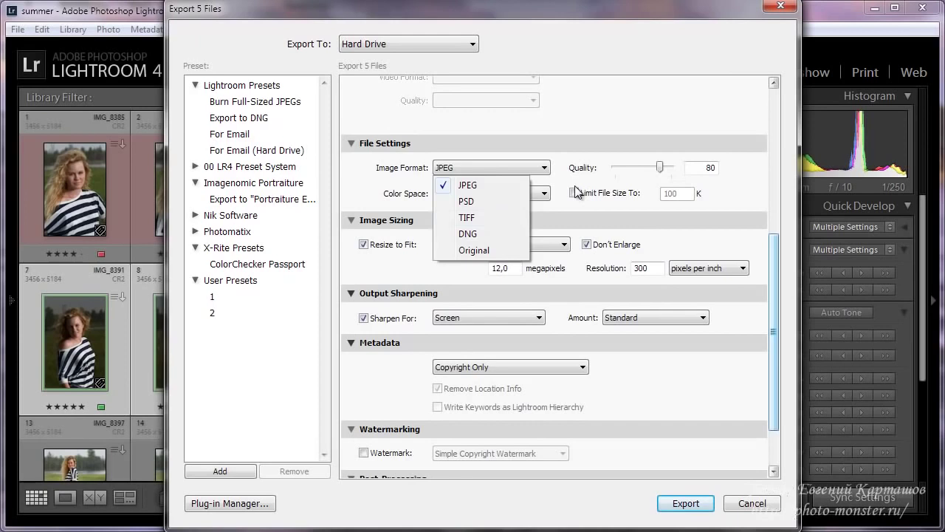
left_click(626, 183)
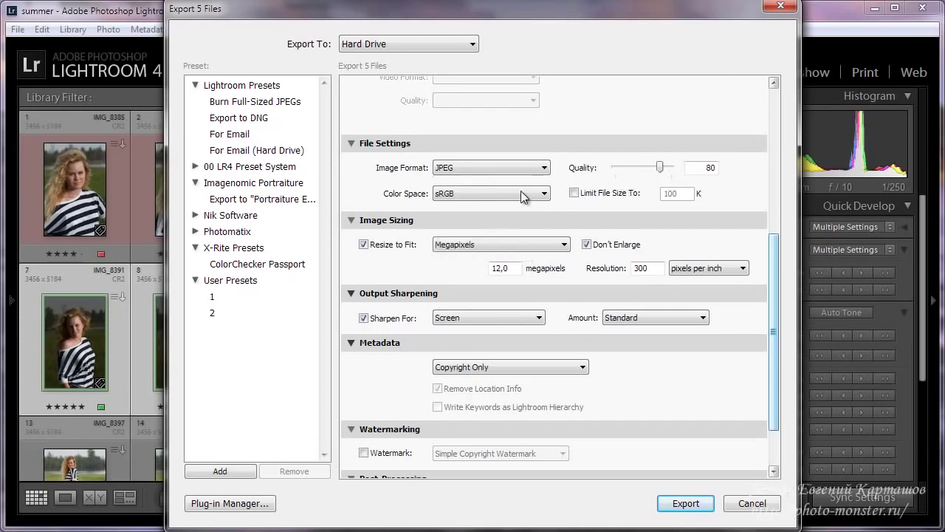
left_click_drag(660, 167, 673, 168)
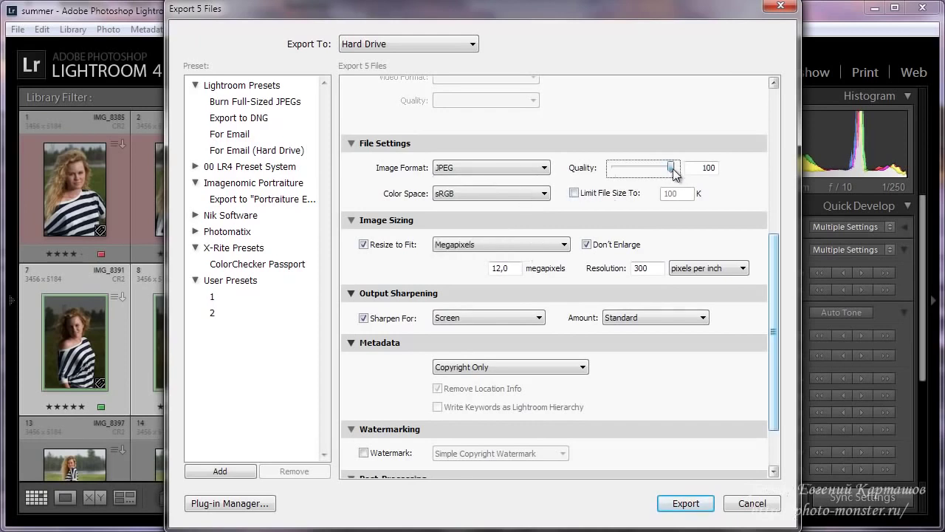
left_click(471, 195)
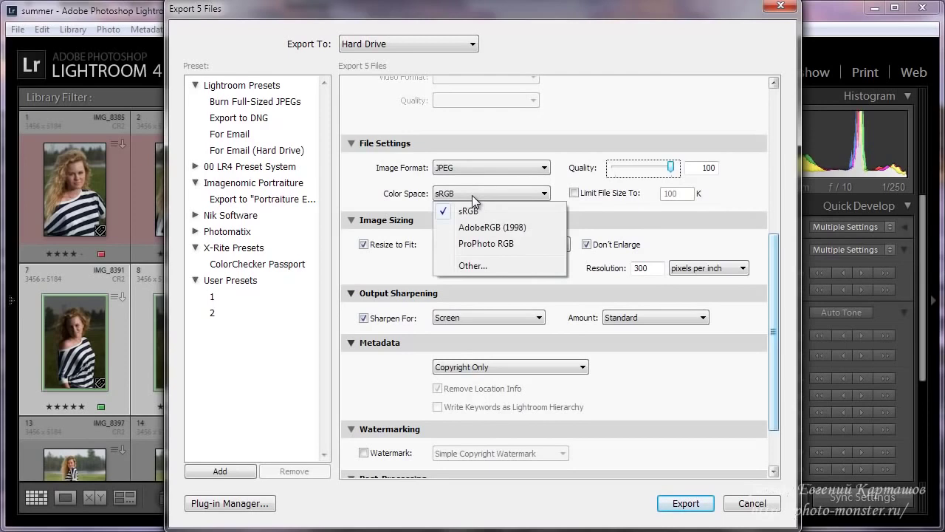
left_click(471, 195)
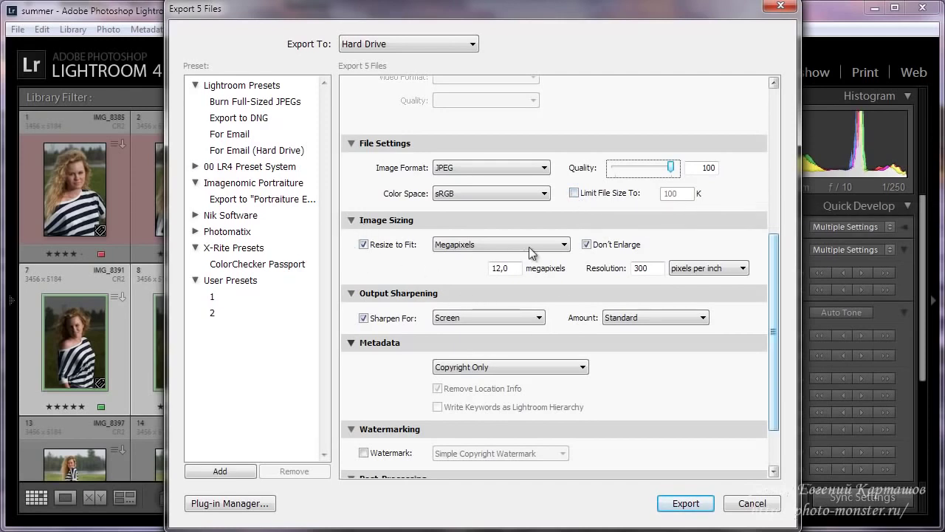
left_click(364, 244)
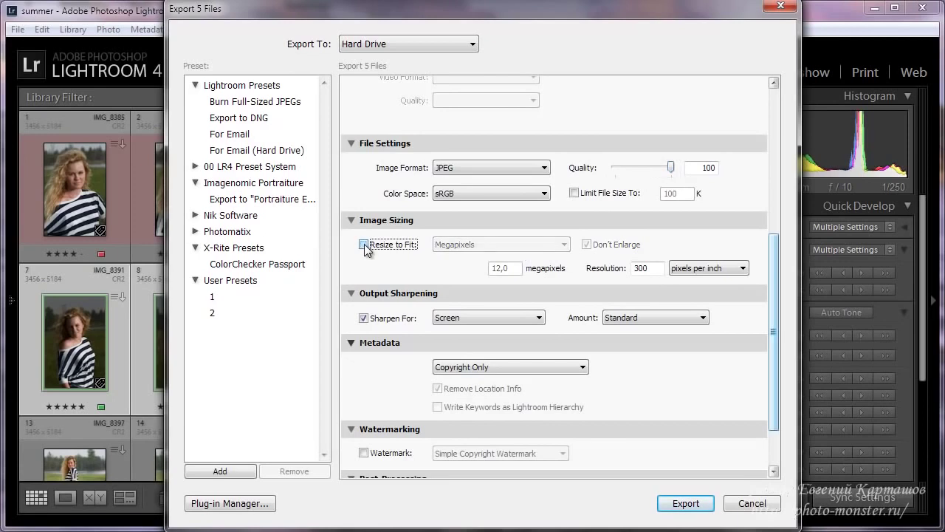
- Turn off output sharpening, keep metadata at Copyright Only, and leave After Export on Show in Explorer
scroll(366, 249, "down", 3)
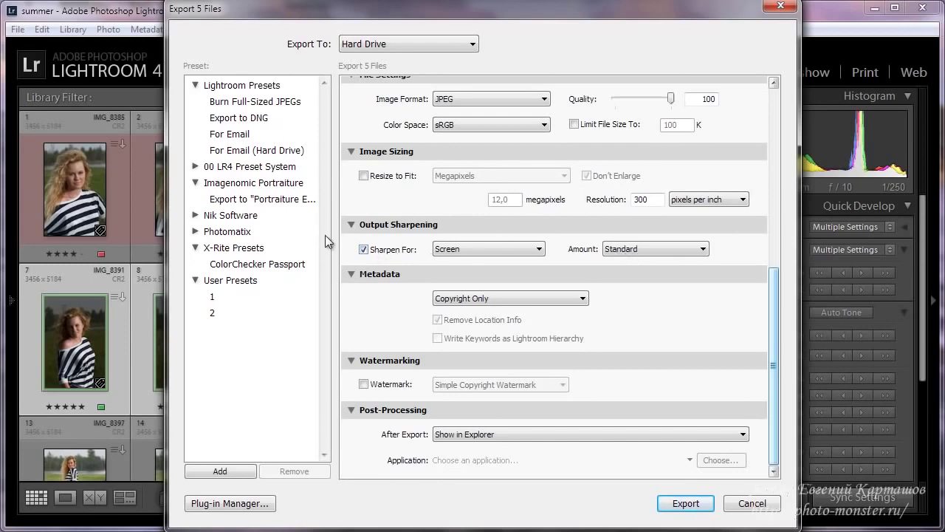
left_click(364, 250)
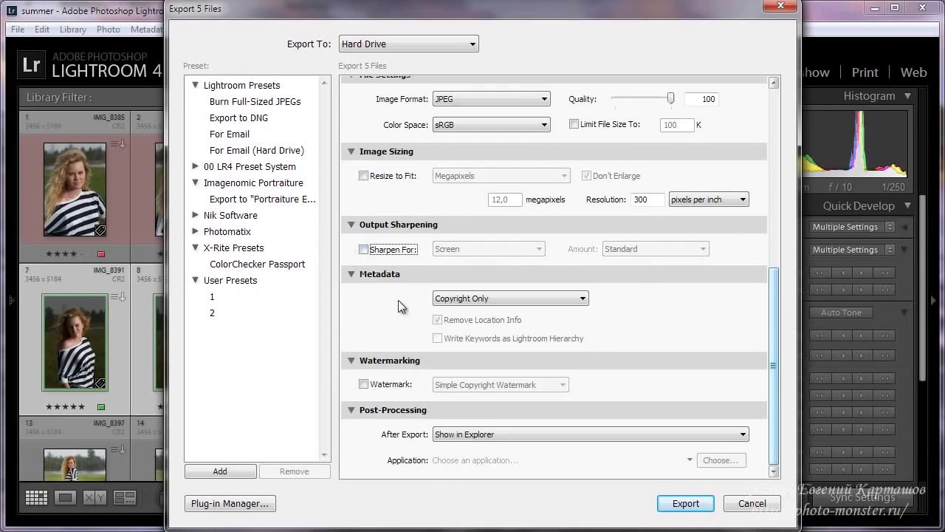
left_click(508, 298)
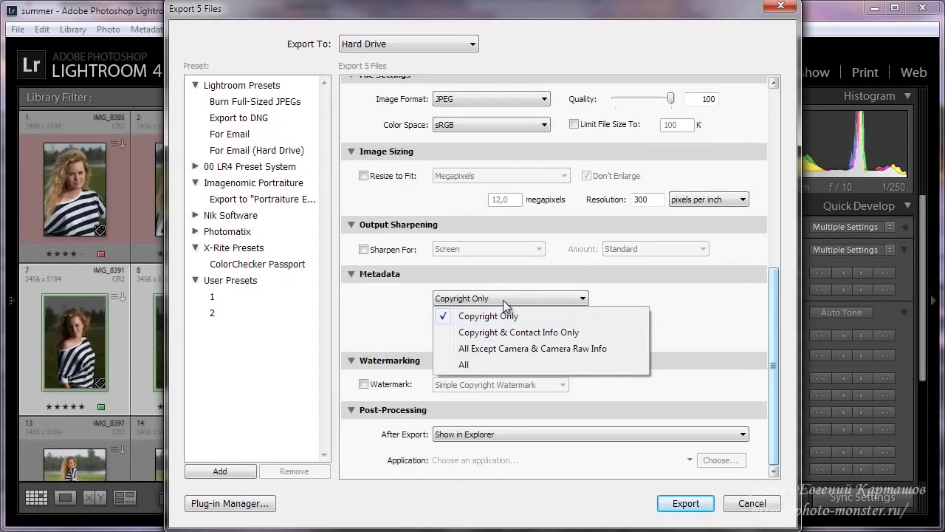
left_click(503, 300)
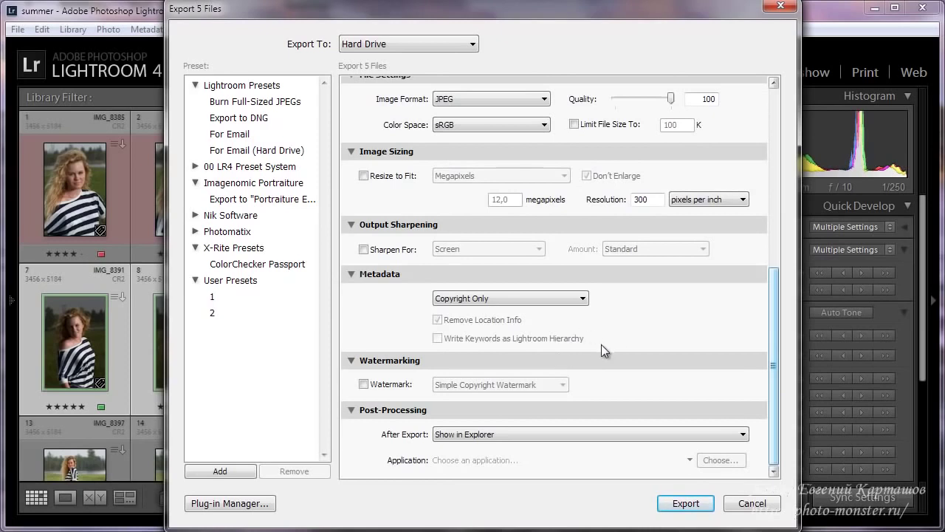
left_click(495, 436)
left_click(651, 447)
scroll(536, 437, "up", 1)
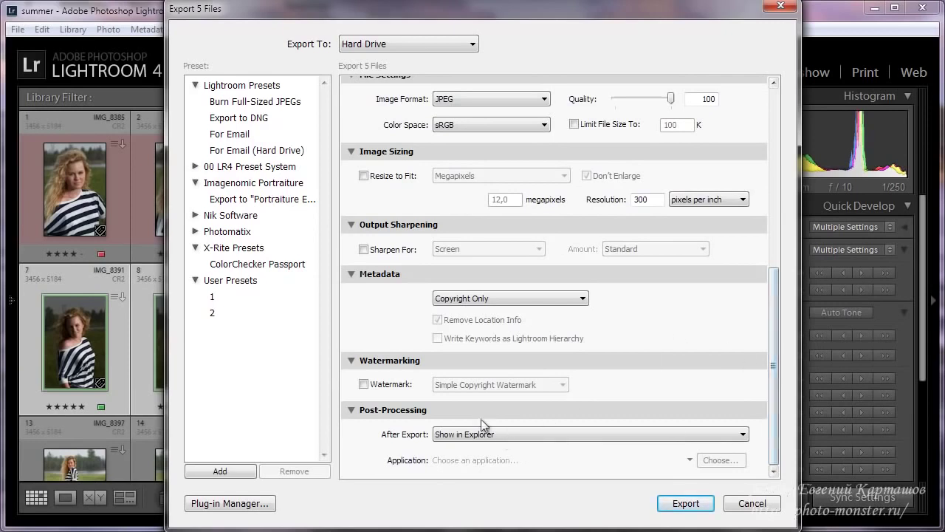
left_click(227, 470)
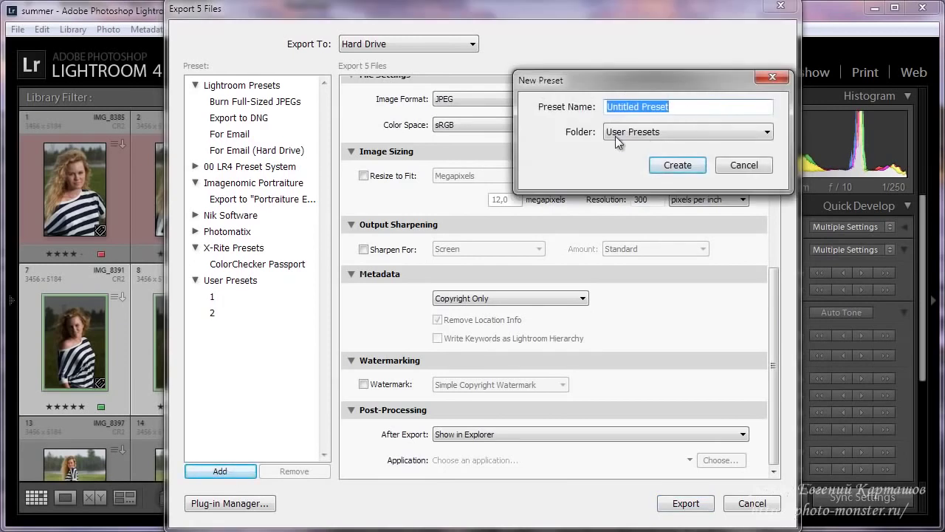
left_click(661, 133)
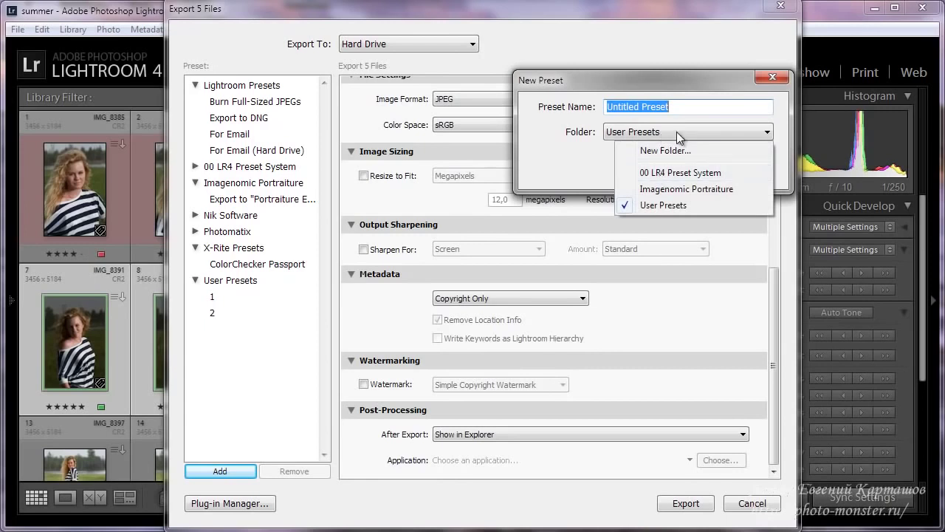
left_click(679, 135)
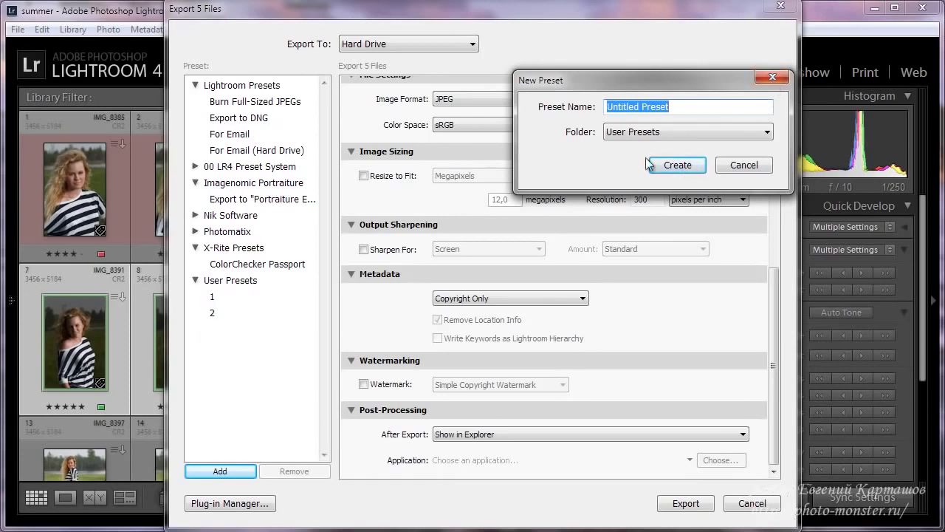
left_click(763, 78)
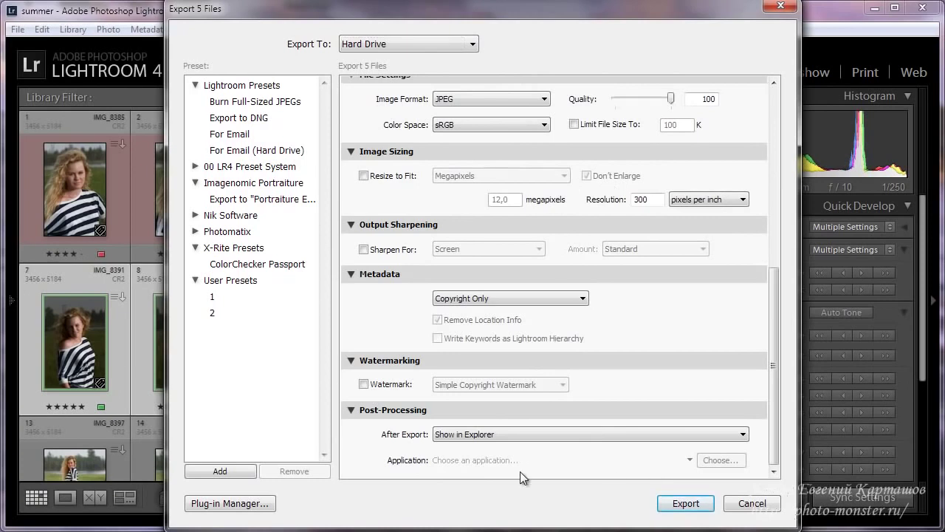
- Export the five photos, then check IMG_8387, IMG_8391, IMG_8392, IMG_8395 and IMG_8396 in Explorer
left_click(685, 503)
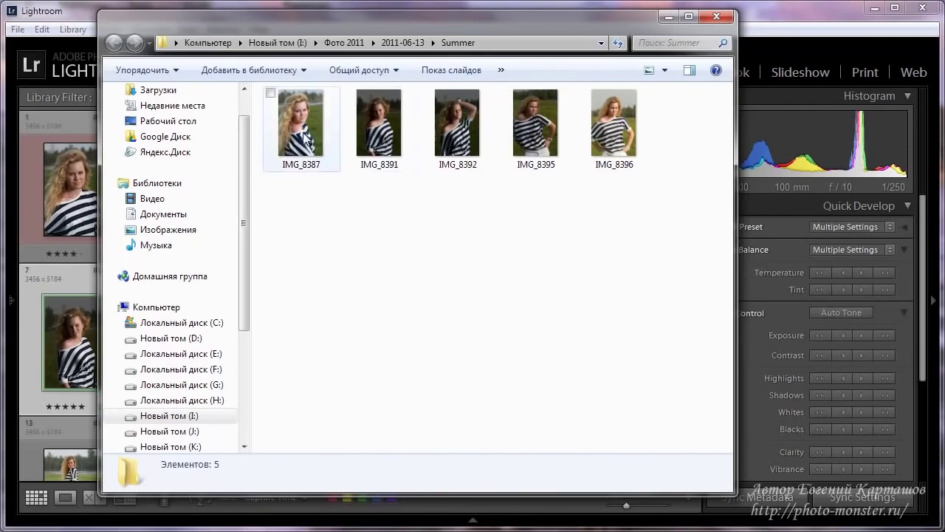
left_click(302, 136)
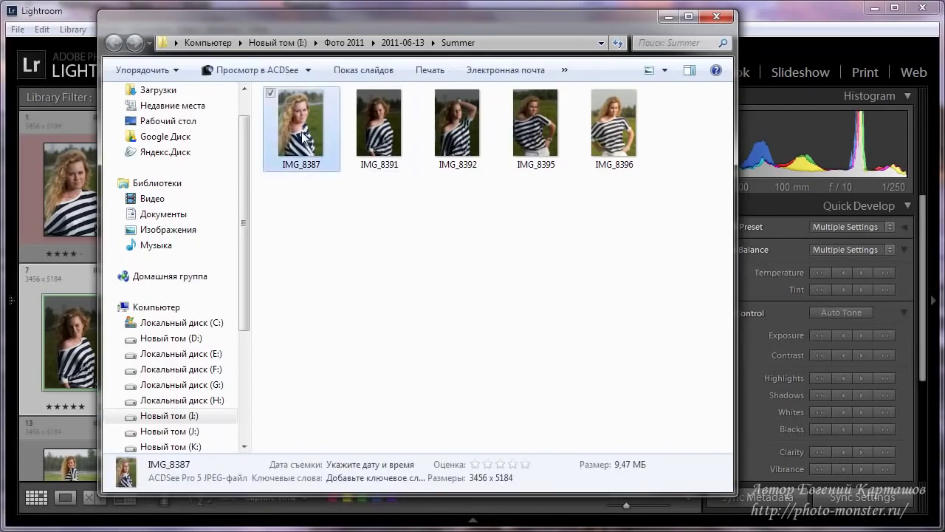
left_click(366, 136)
left_click(471, 139)
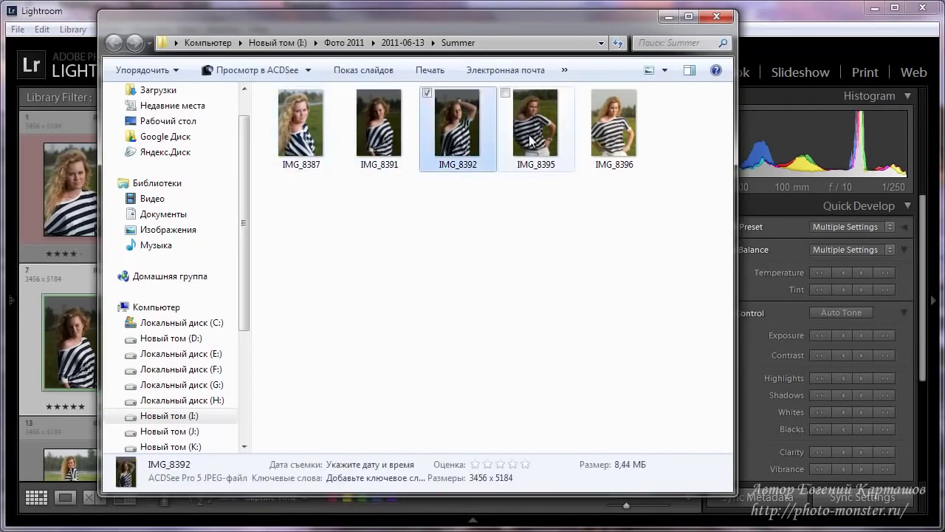
left_click(530, 140)
left_click(609, 140)
left_click(316, 131)
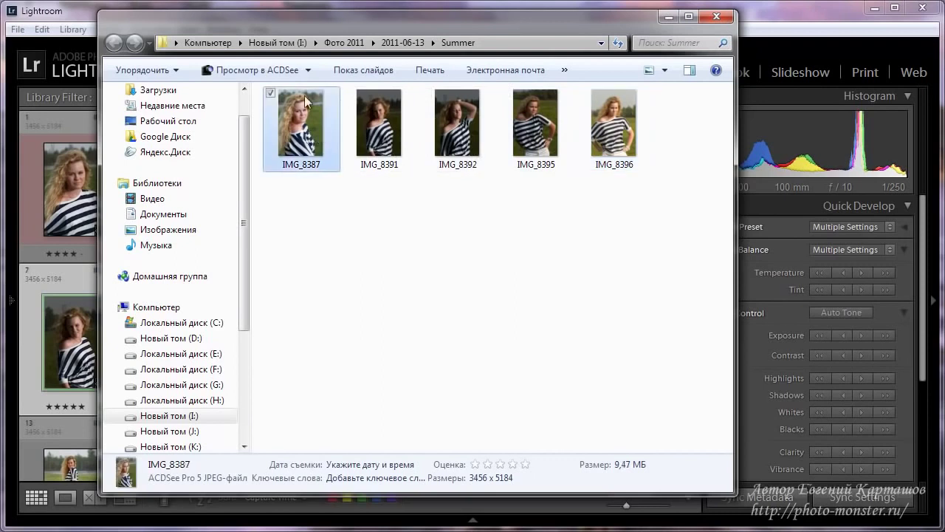
- View IMG_8387 in ACDSee, flip through the other exported photos, and close the viewer
double_click(295, 130)
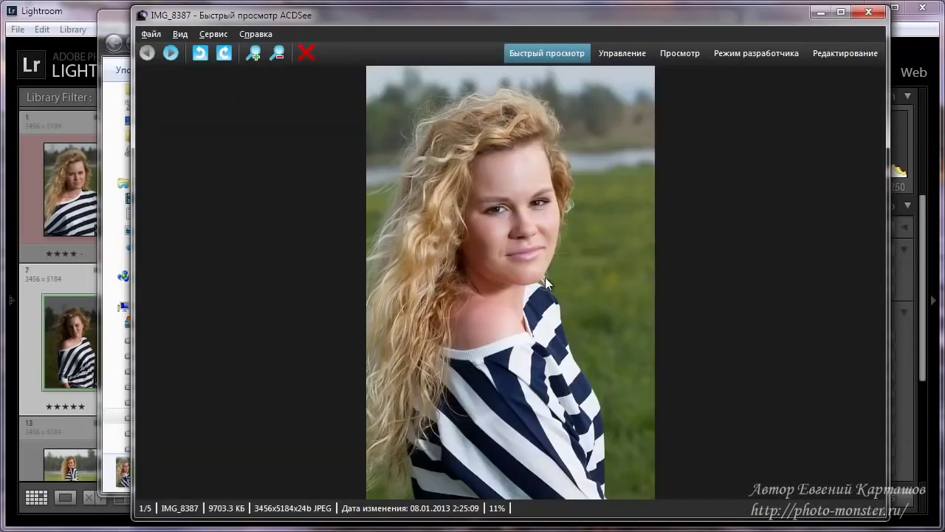
scroll(545, 277, "down", 1)
scroll(545, 281, "down", 1)
scroll(545, 280, "down", 1)
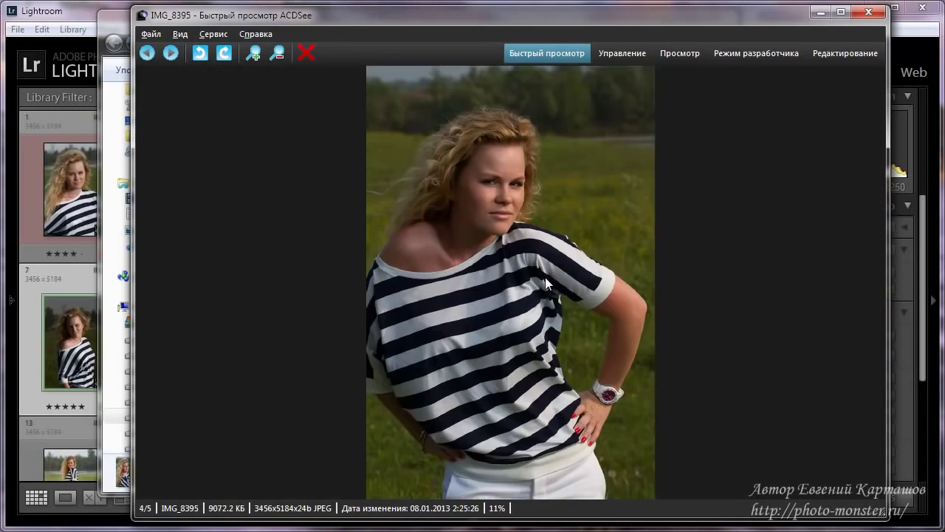
scroll(545, 280, "down", 1)
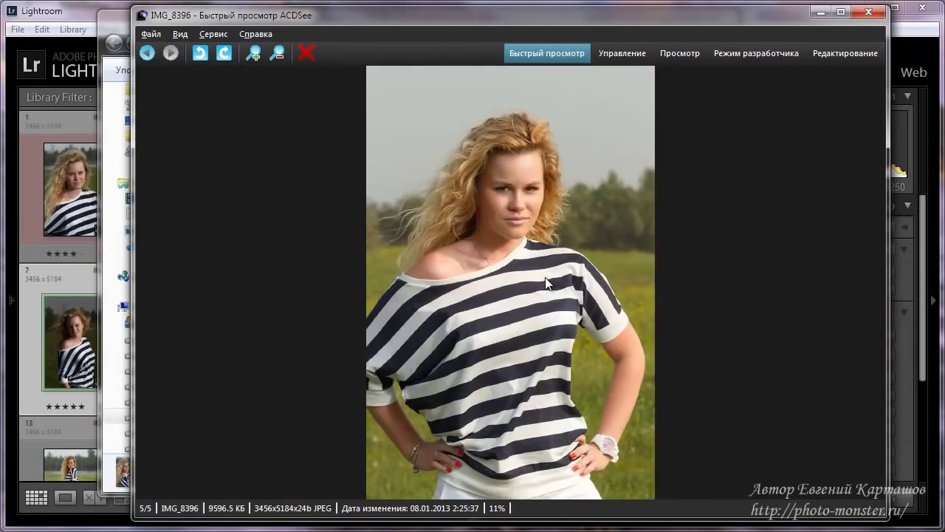
scroll(545, 280, "up", 1)
scroll(545, 276, "up", 1)
scroll(545, 277, "up", 1)
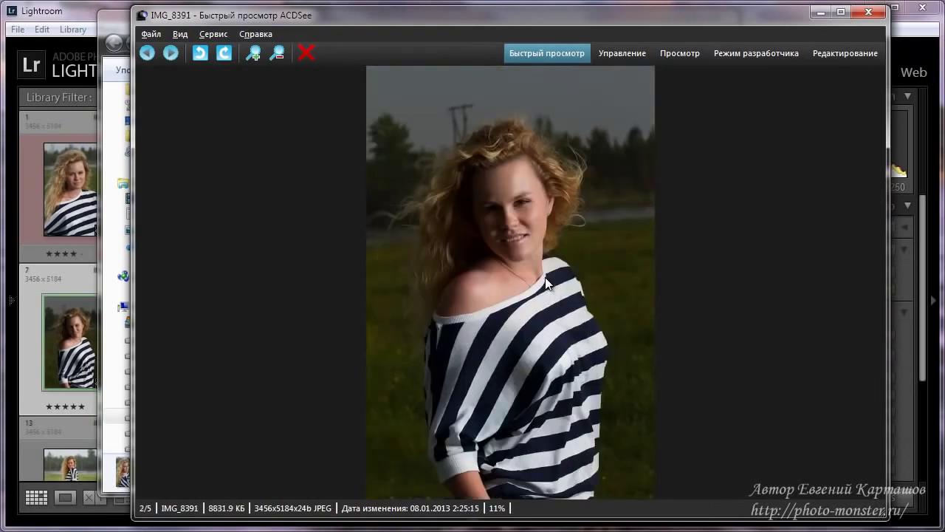
key("Escape")
left_click(723, 11)
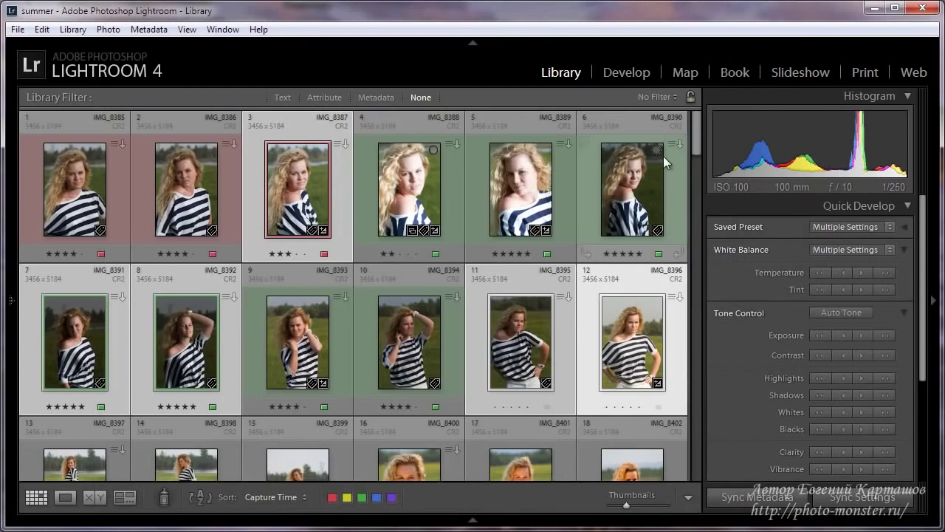